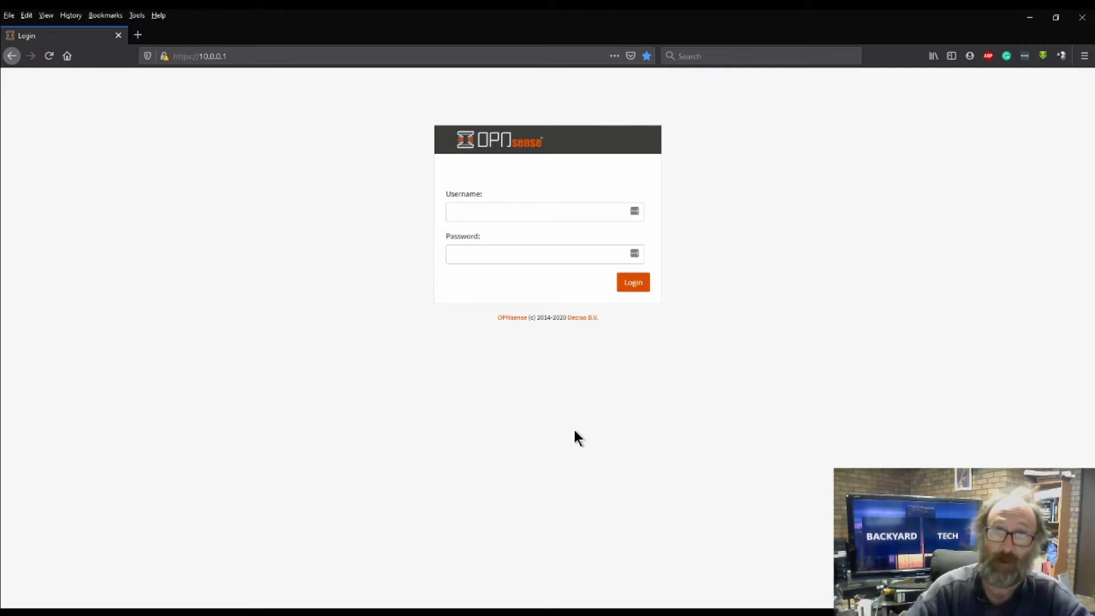
Log in to the OPNsense web interface as root with the account password
click(555, 214)
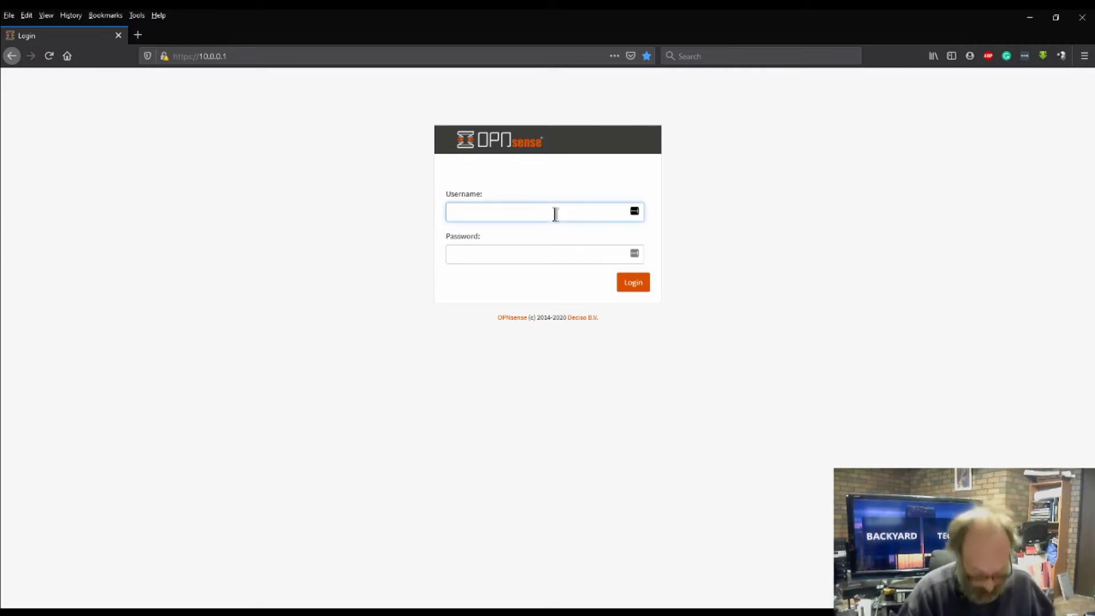
text(root)
key(Tab)
text(********)
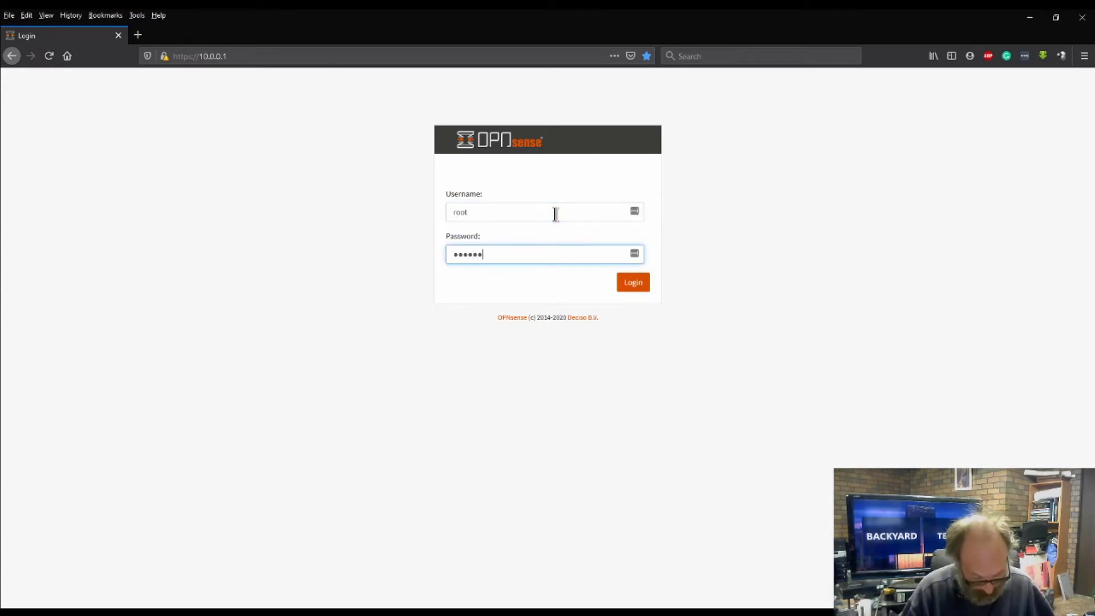
text(*)
key(Return)
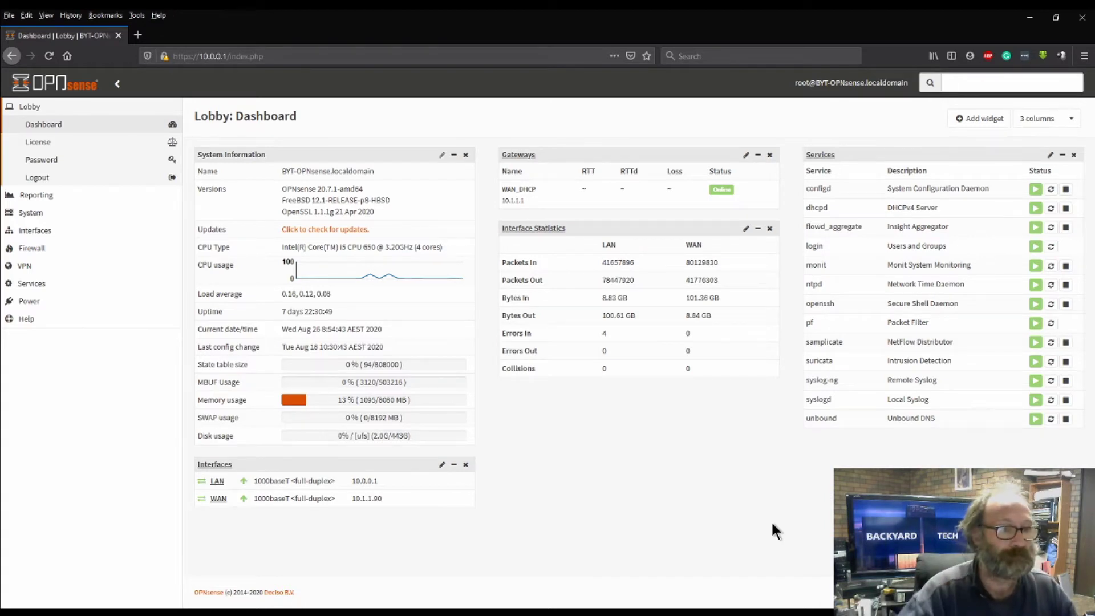
Browse the Reporting pages: Insight, NetFlow, Traffic and Settings
click(37, 199)
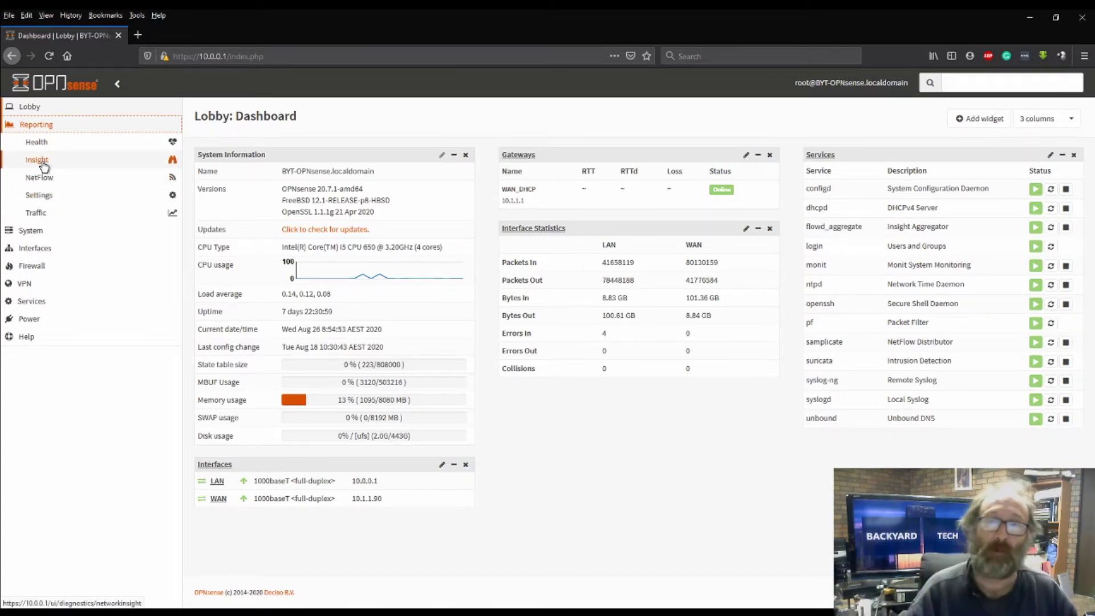
click(42, 164)
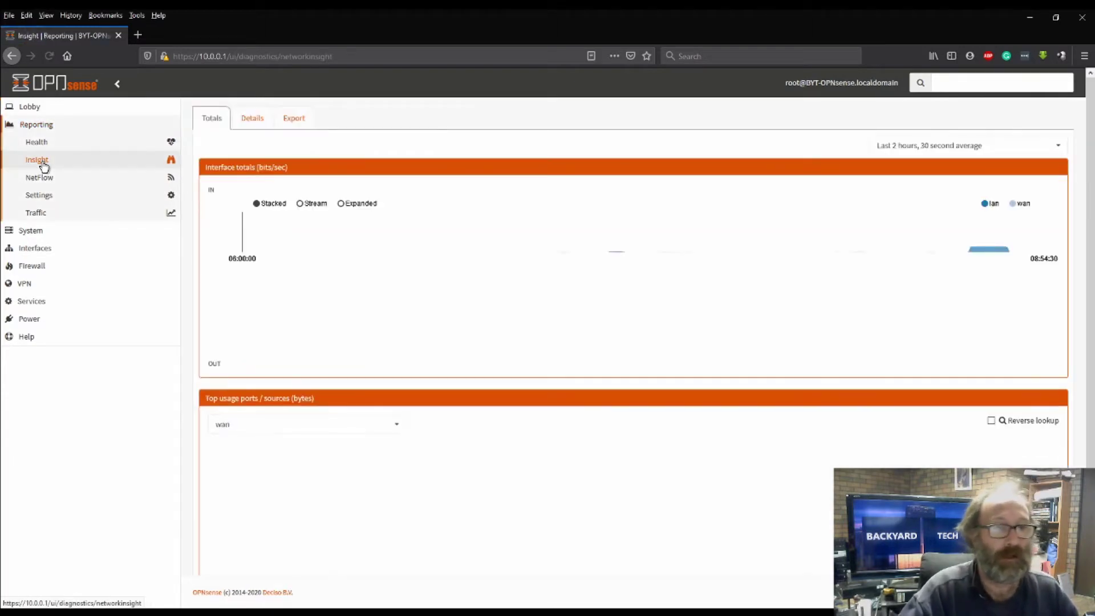
click(40, 178)
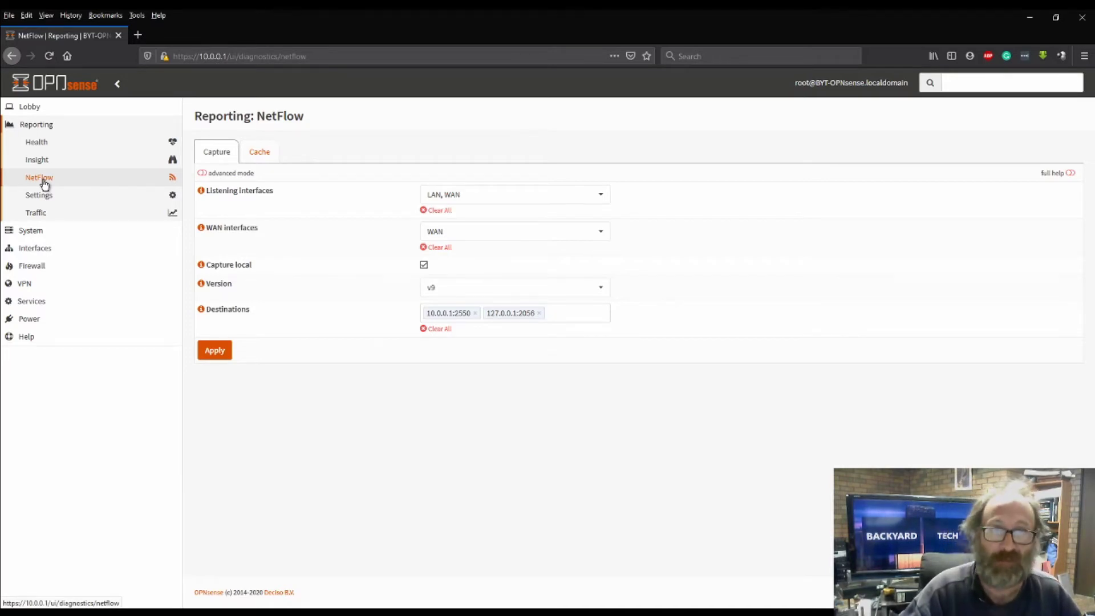
click(41, 212)
click(46, 195)
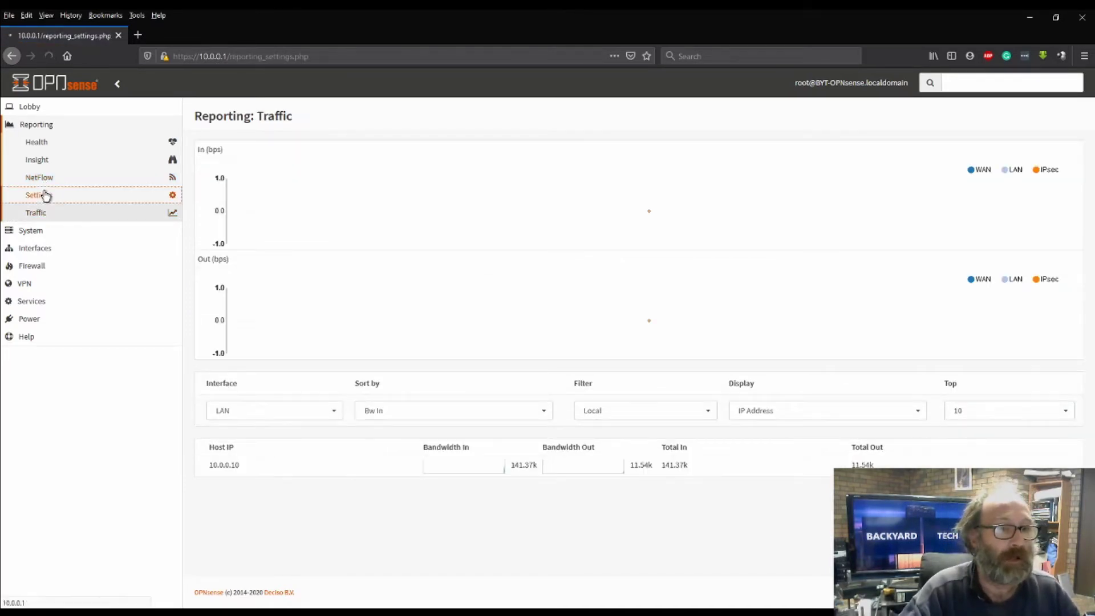
Return from the System section to the Reporting Traffic bandwidth graphs
click(29, 229)
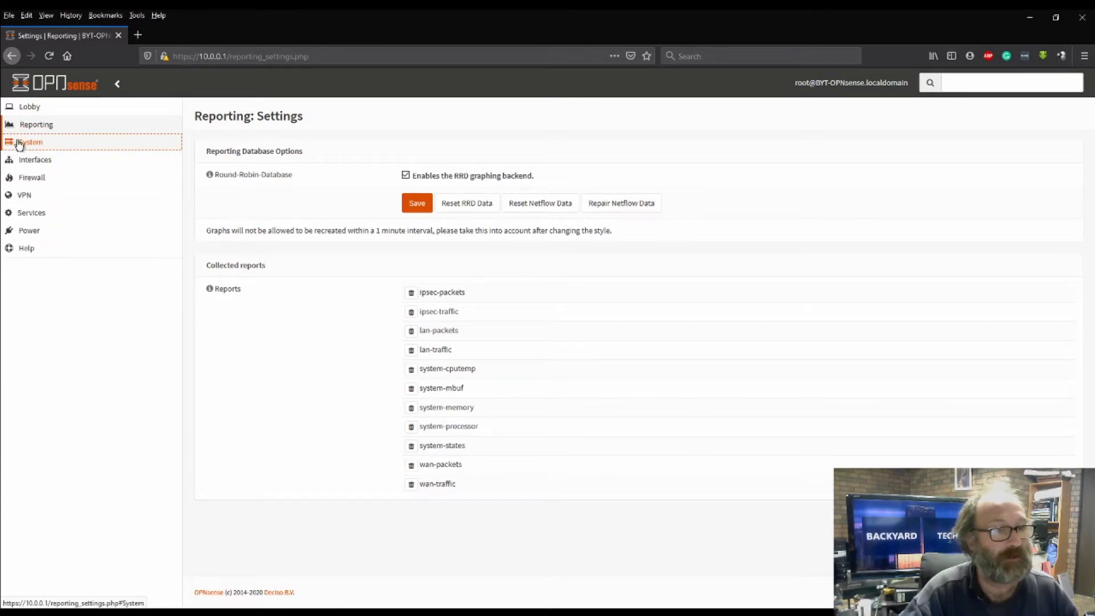
click(27, 125)
click(36, 213)
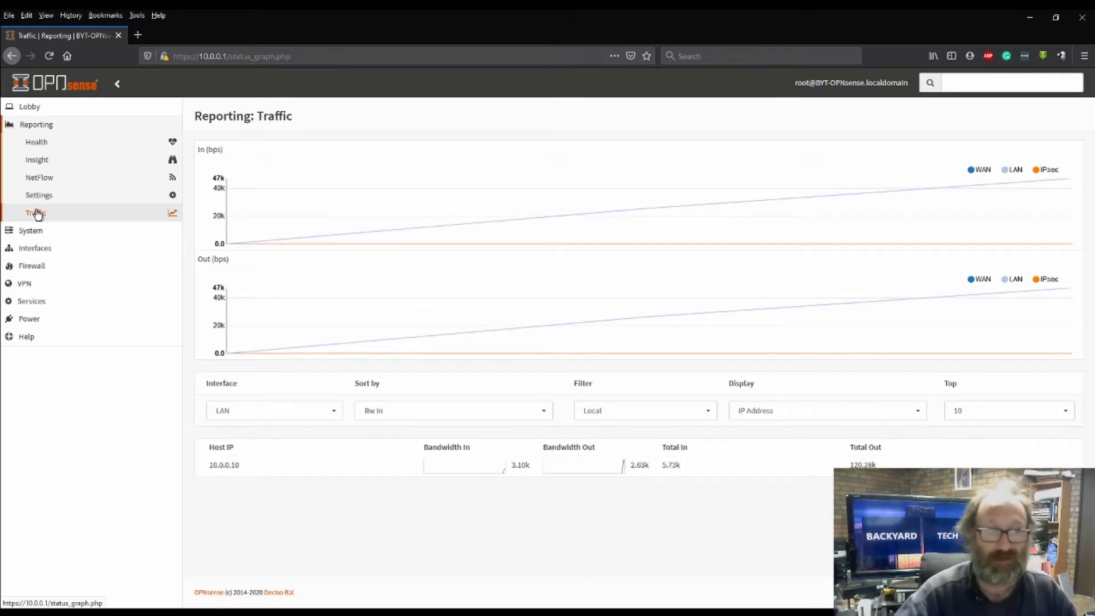
View the Interfaces Overview listing LAN (em1) and WAN (em0)
click(43, 251)
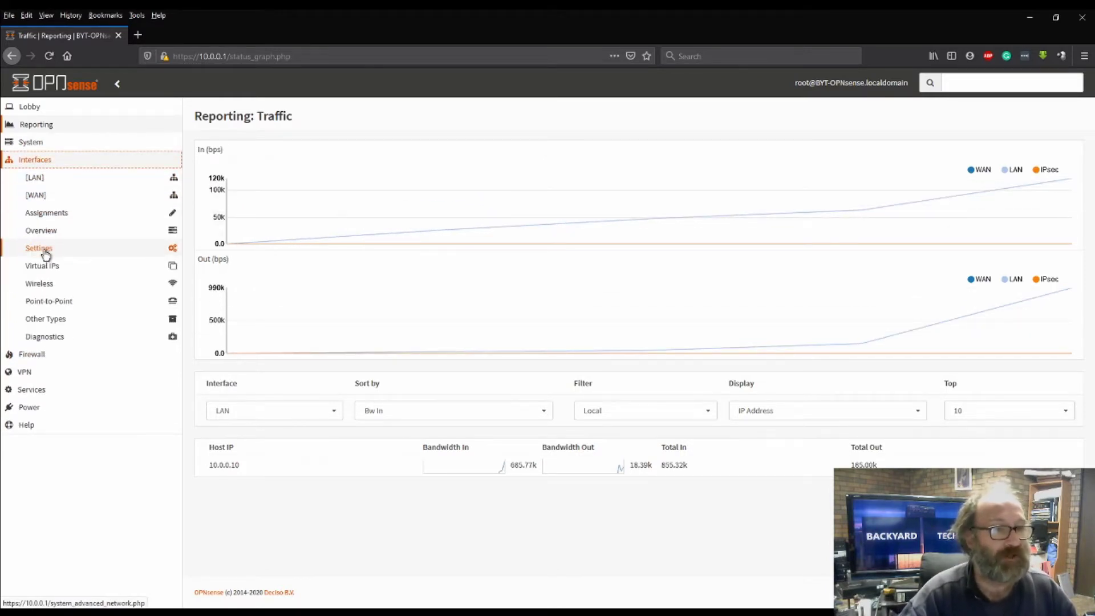
click(37, 236)
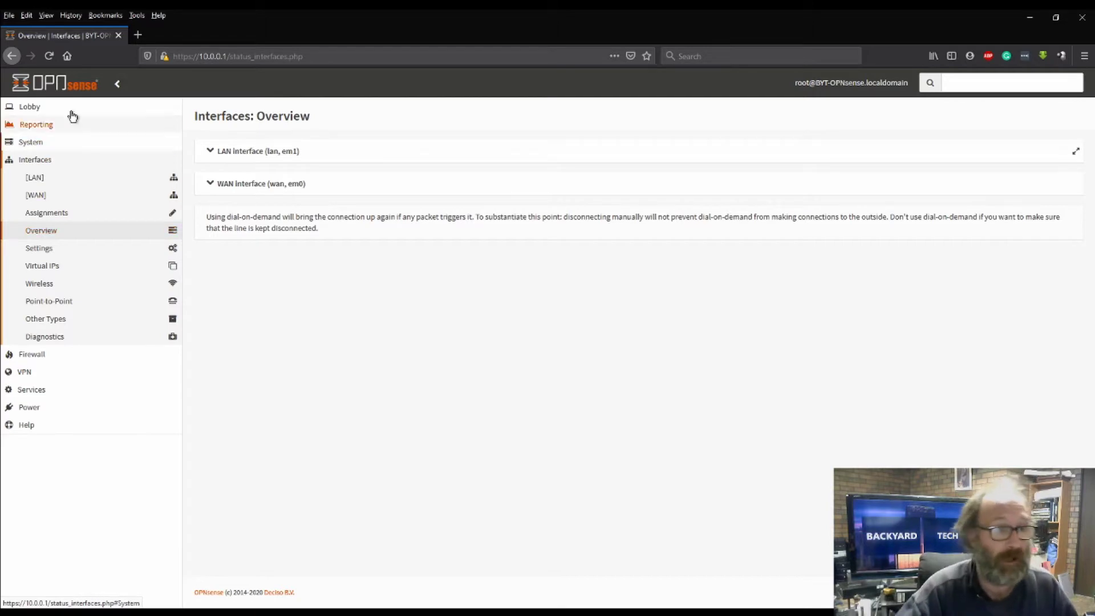
click(32, 108)
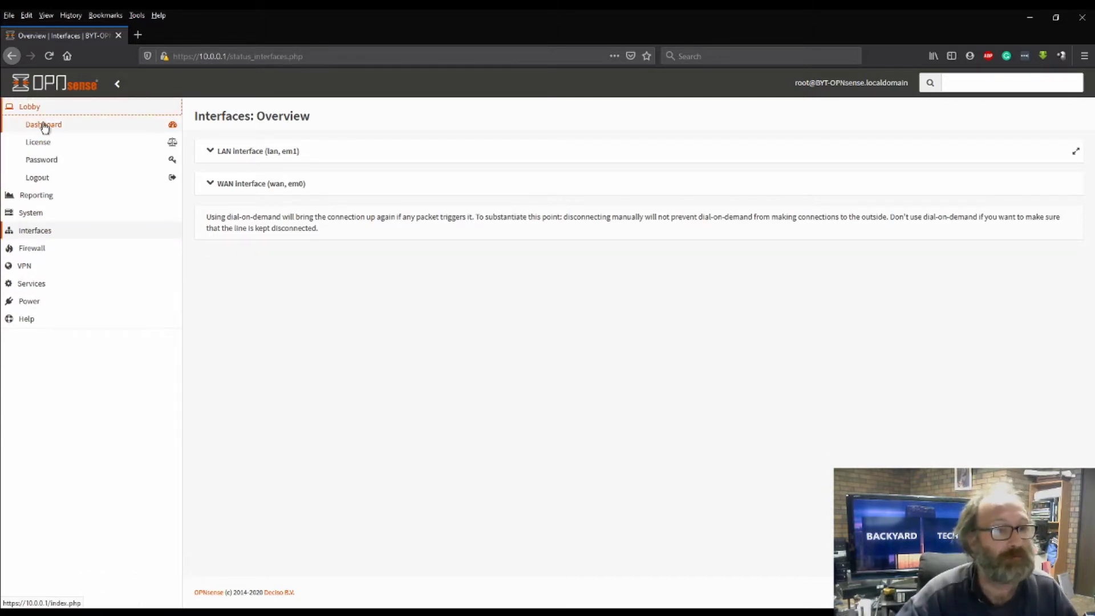
Go back to the Lobby Dashboard widgets
click(44, 124)
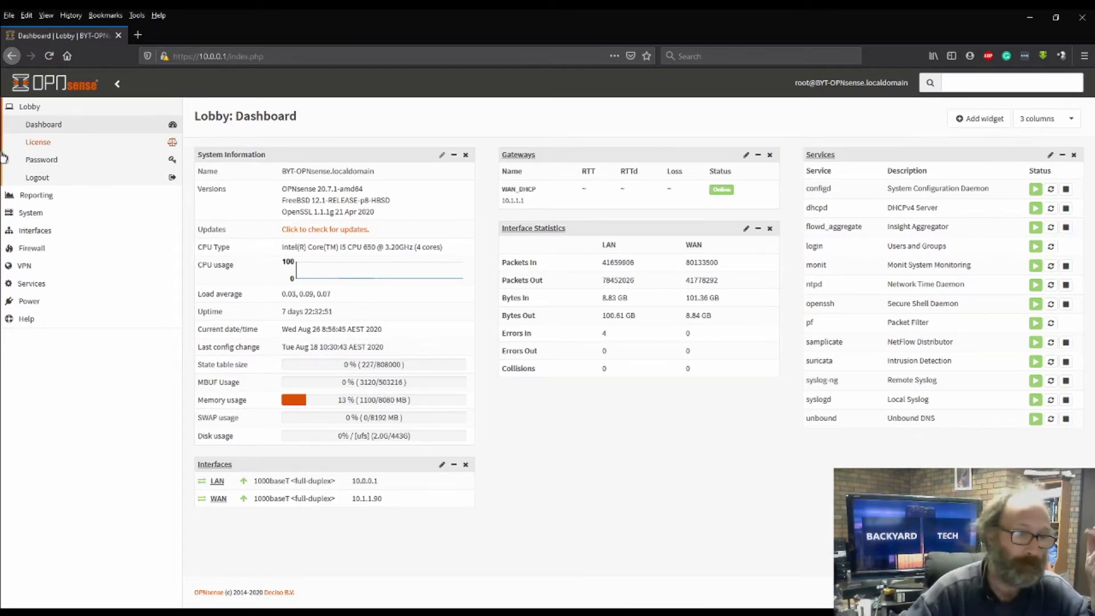
Expand Services, briefly show DHCPv6, then reveal Intrusion Detection's Administration and Log File entries
click(86, 284)
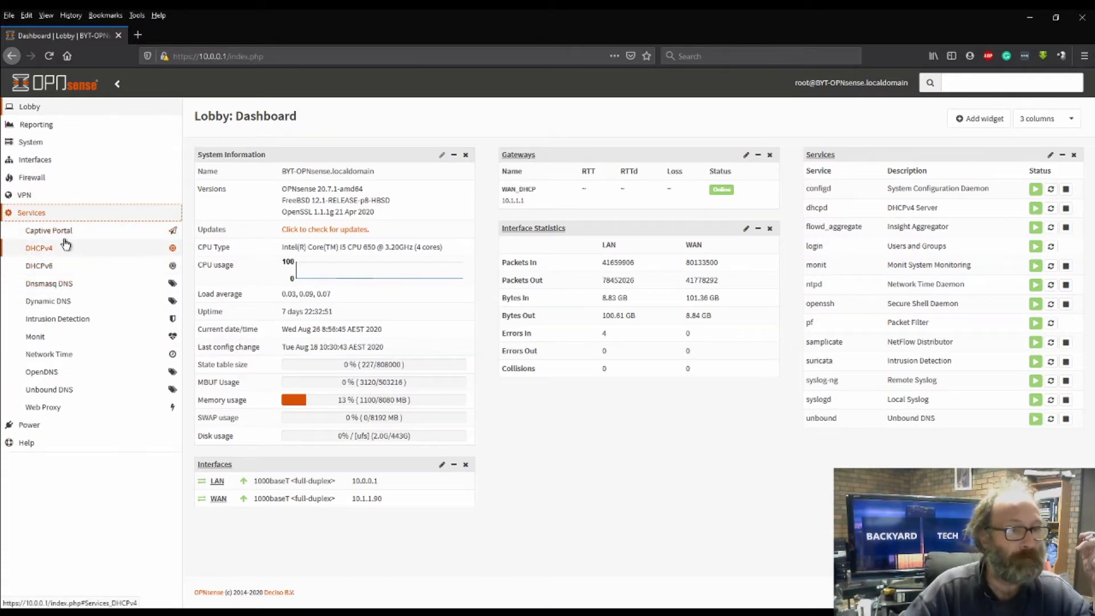
click(48, 267)
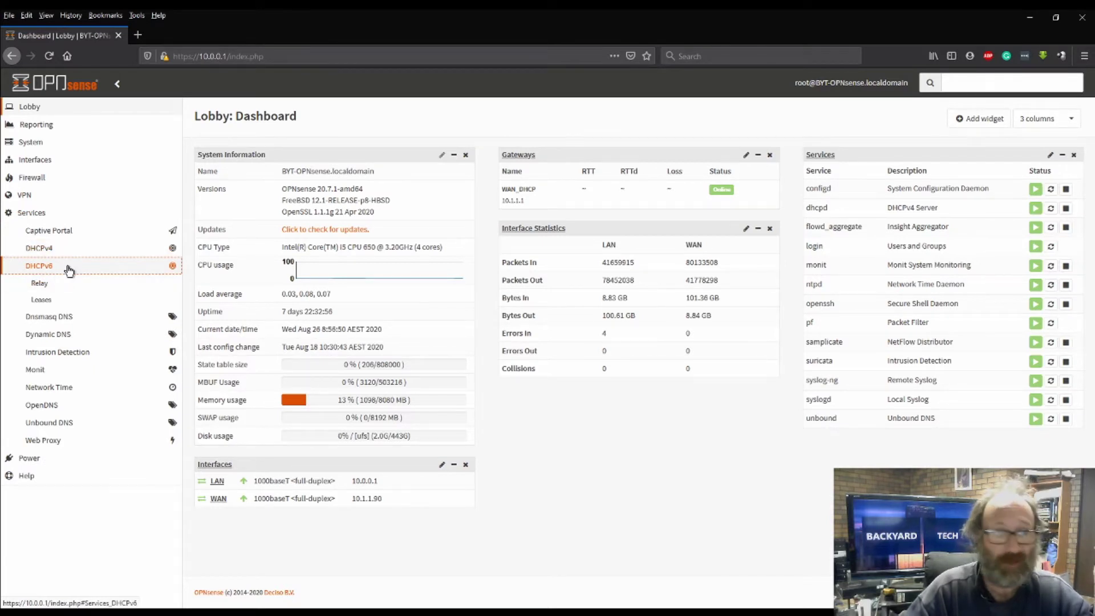
click(69, 268)
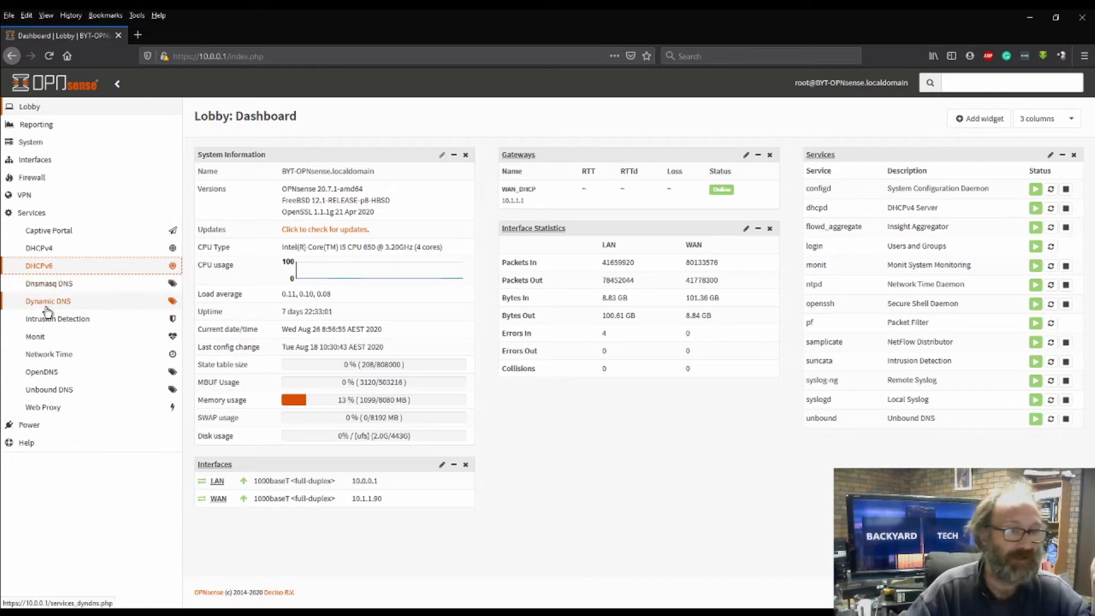
click(90, 320)
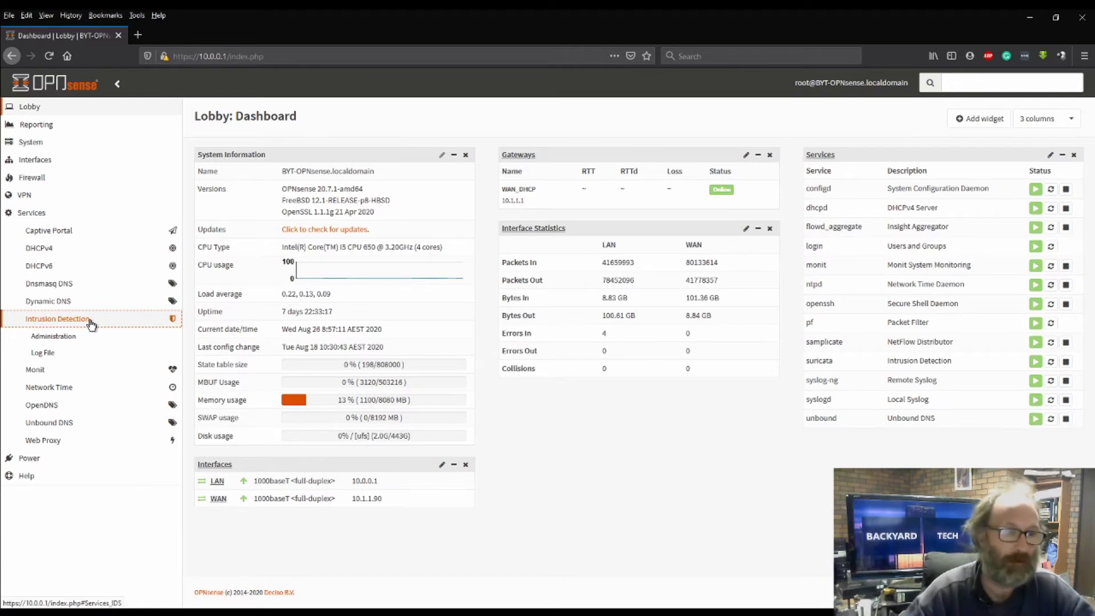
Review the Intrusion Detection Administration settings and Log File, ending on Administration
click(65, 336)
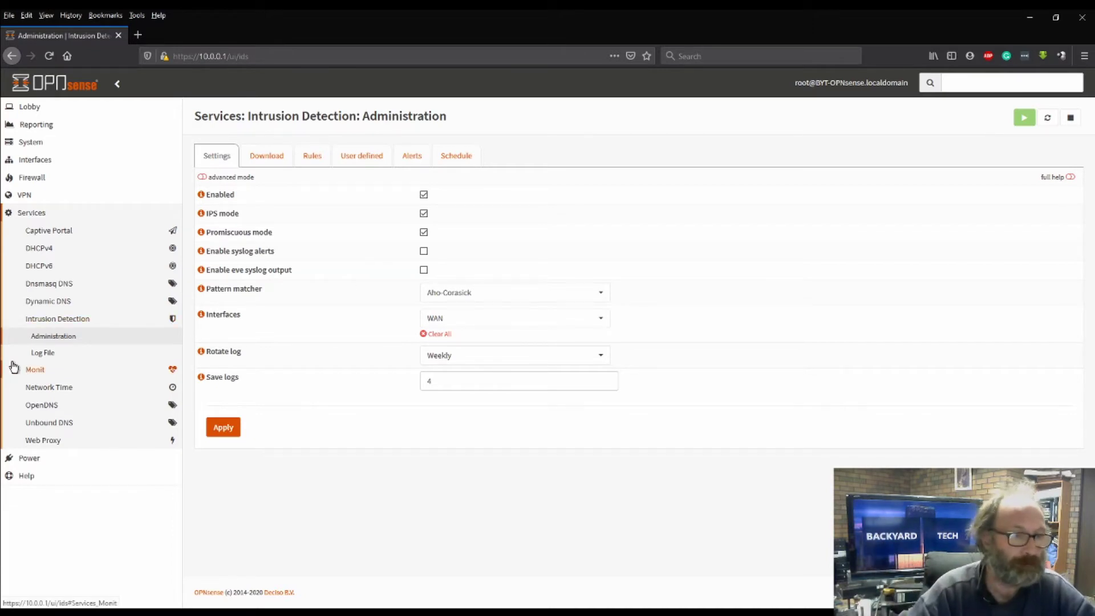
click(41, 355)
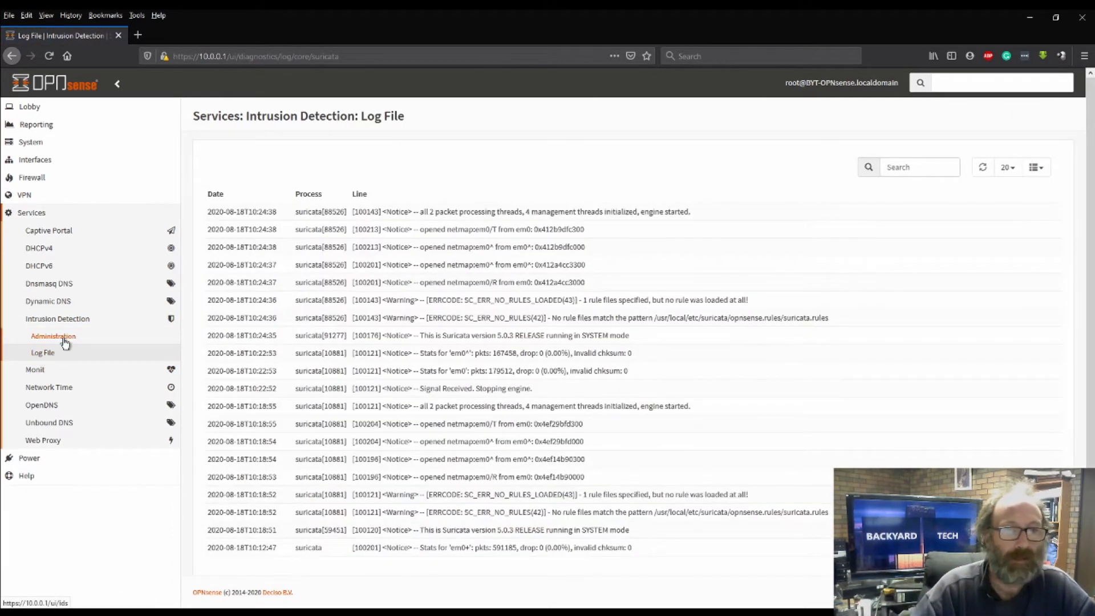
click(65, 341)
Check Monit settings: 120 polling interval, mail server smtp.gmail.com on port 587
click(66, 320)
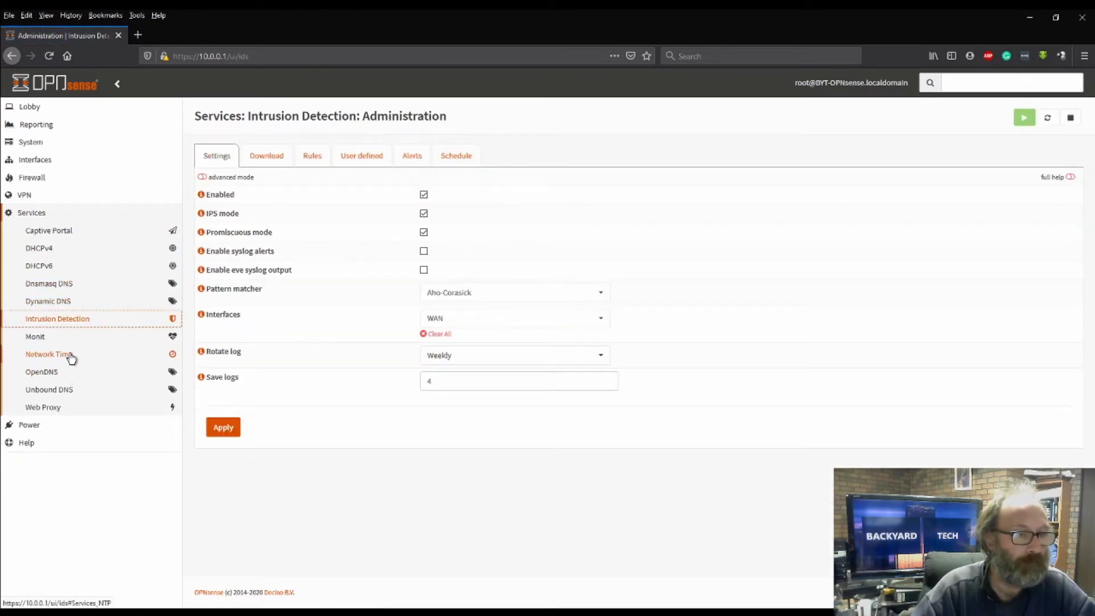
click(26, 341)
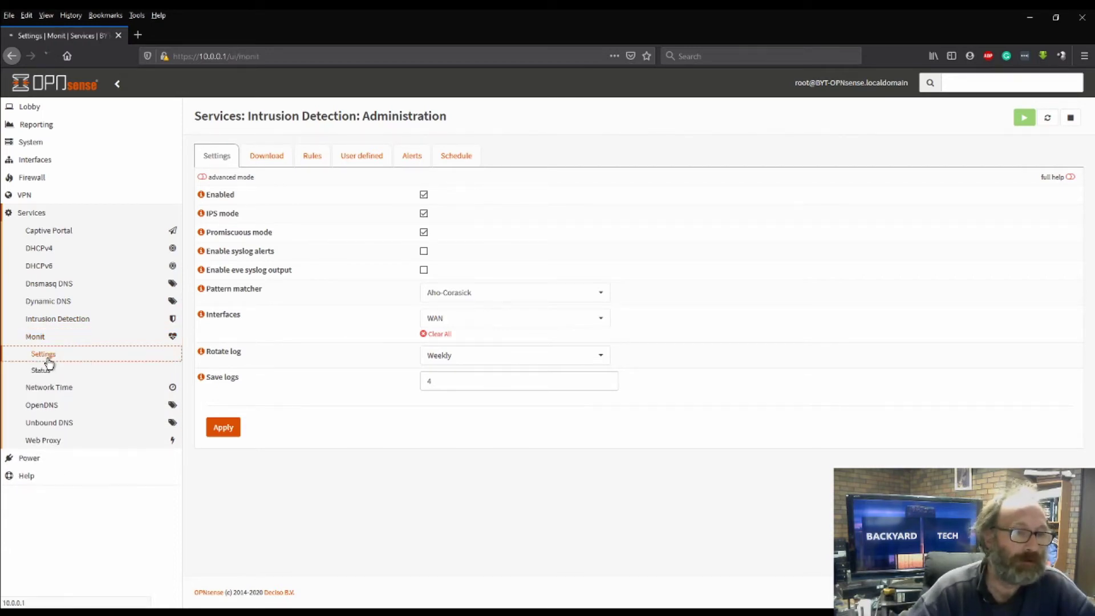
click(43, 355)
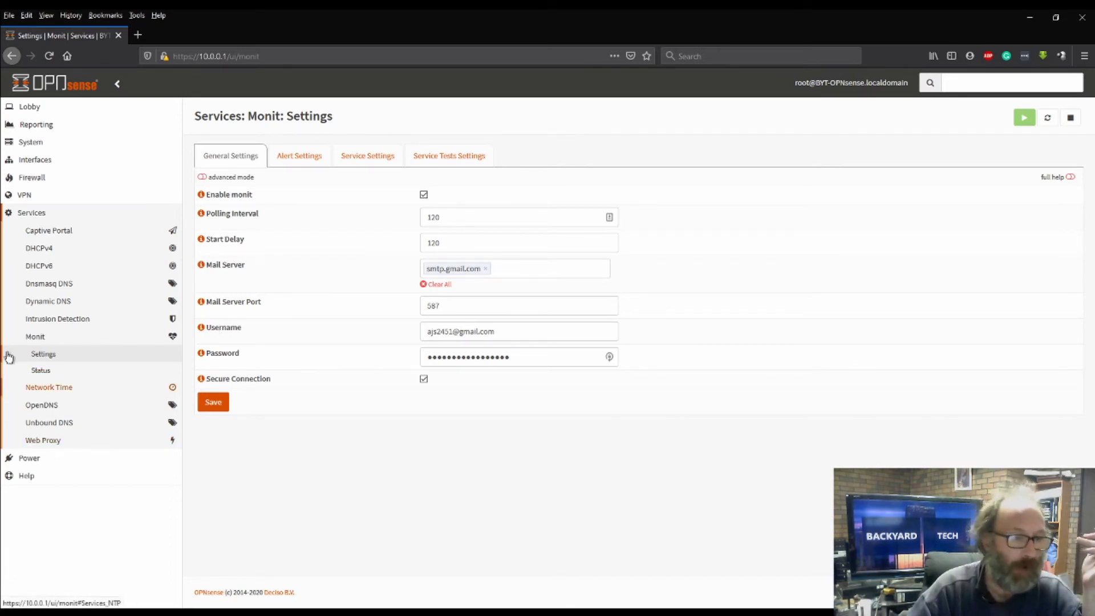
click(35, 214)
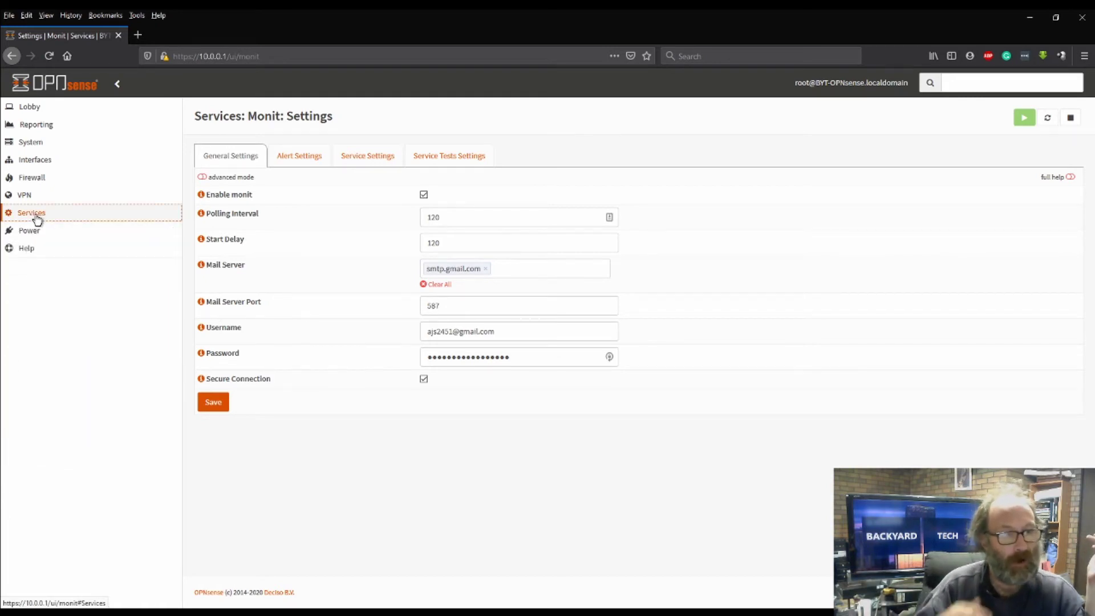
click(22, 108)
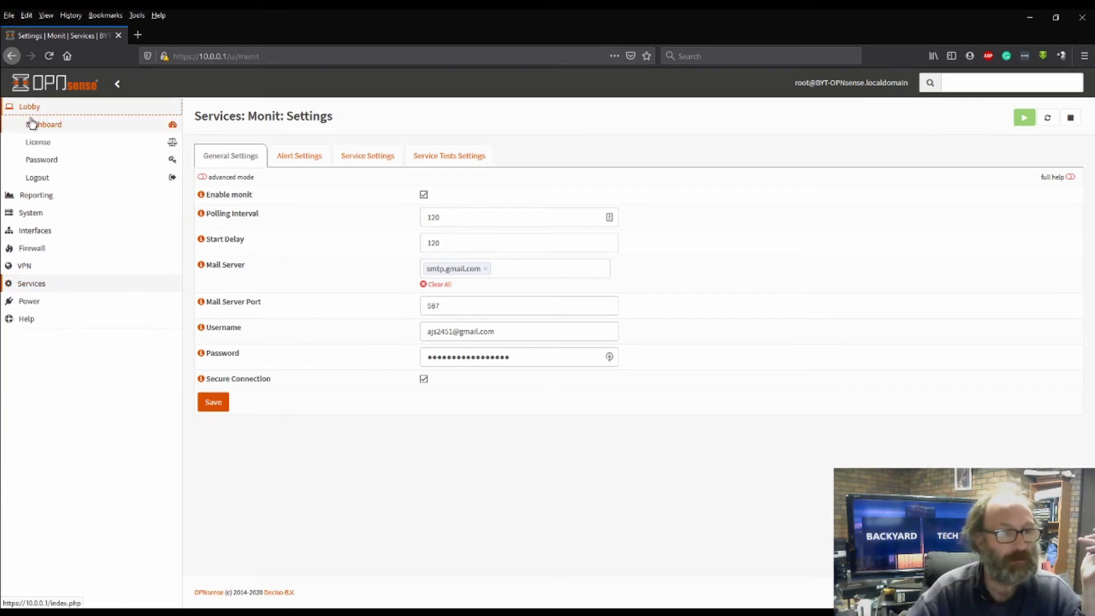
Return to the Dashboard, now listing monit among running services
click(35, 125)
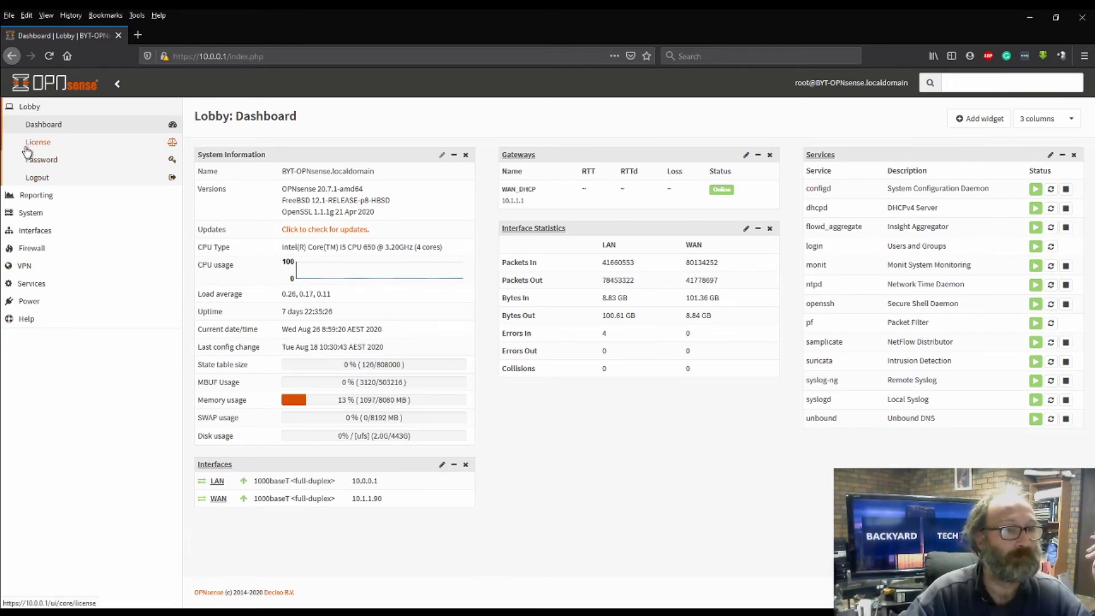
Expand System, Interfaces and Firewall navigation sections, toggling the Firewall Settings entries
click(47, 214)
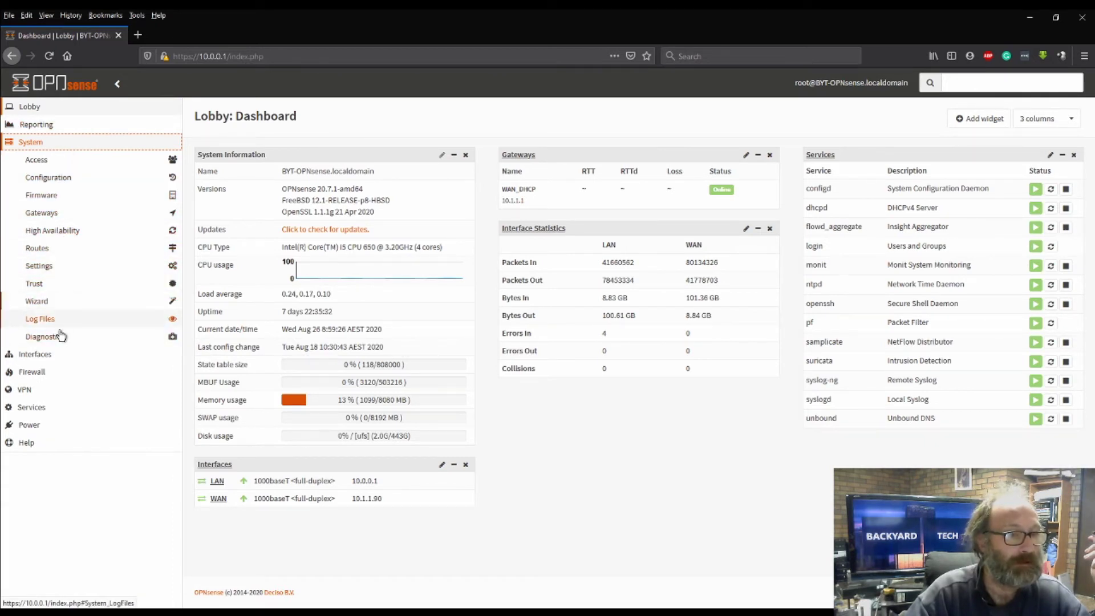
click(54, 354)
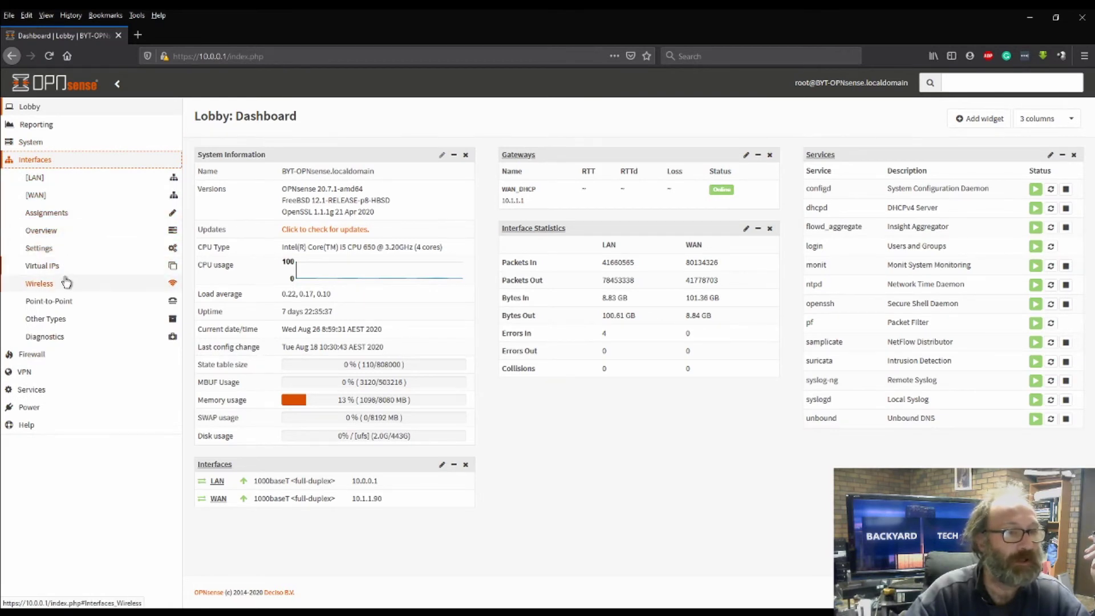
click(55, 356)
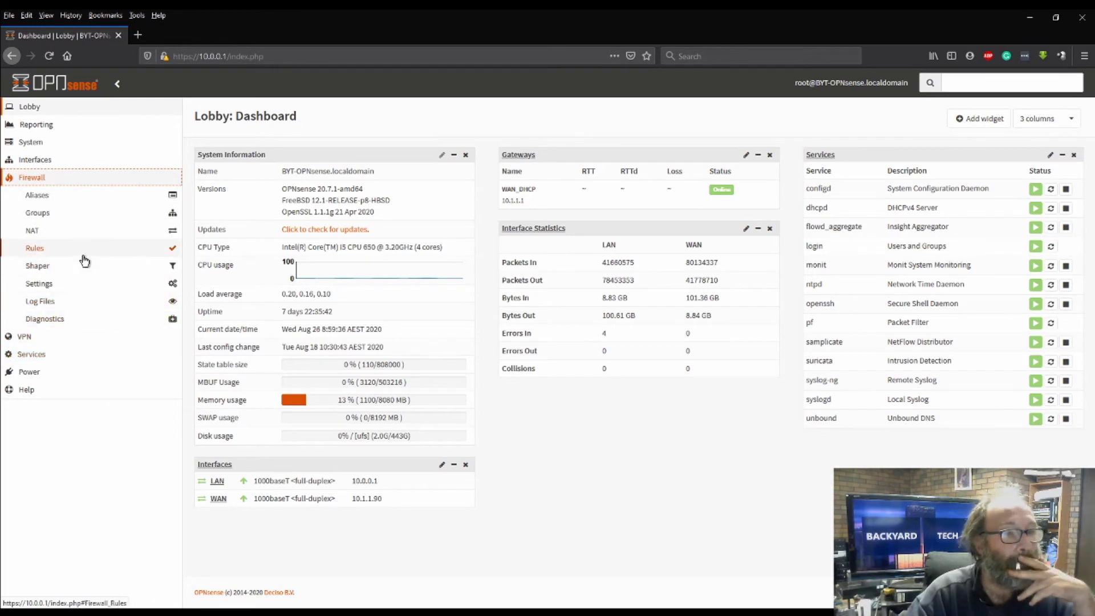
click(40, 280)
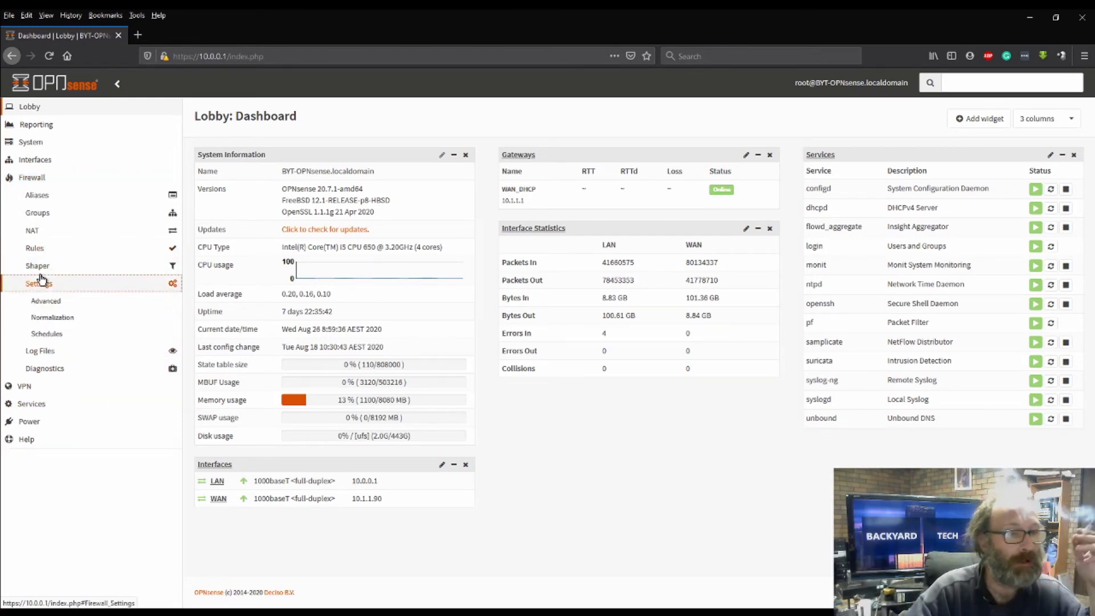
click(49, 288)
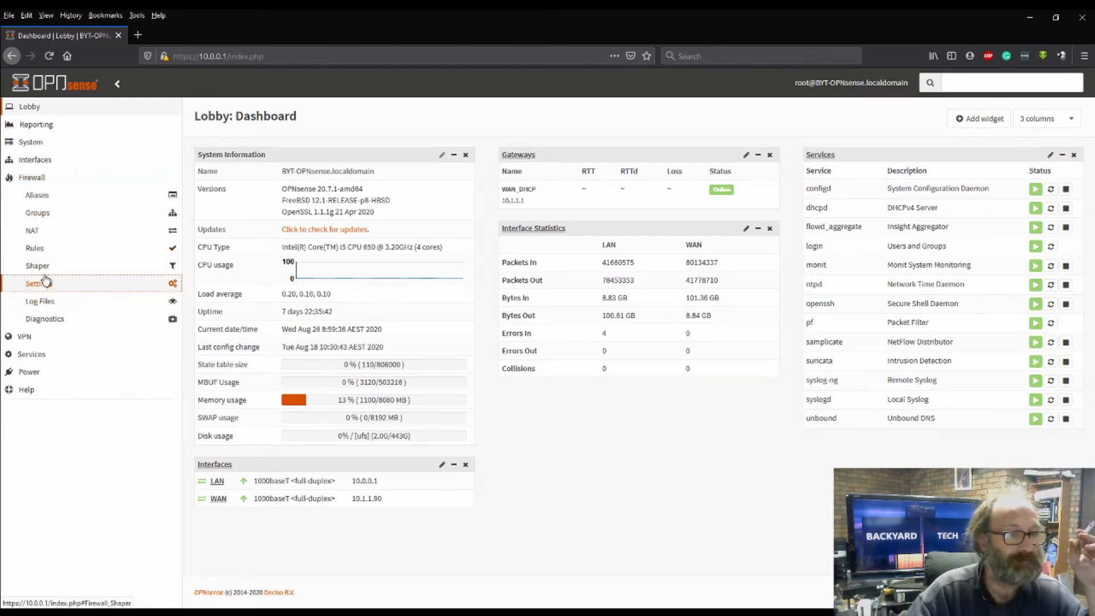
View the firewall Normalization and Advanced settings pages
click(48, 285)
click(50, 316)
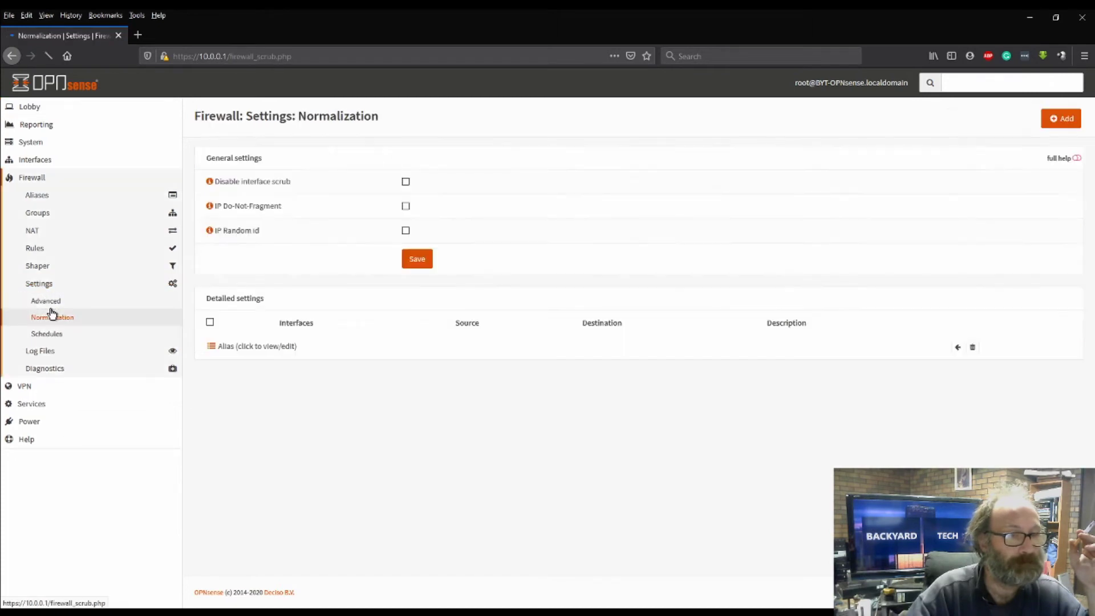
click(31, 302)
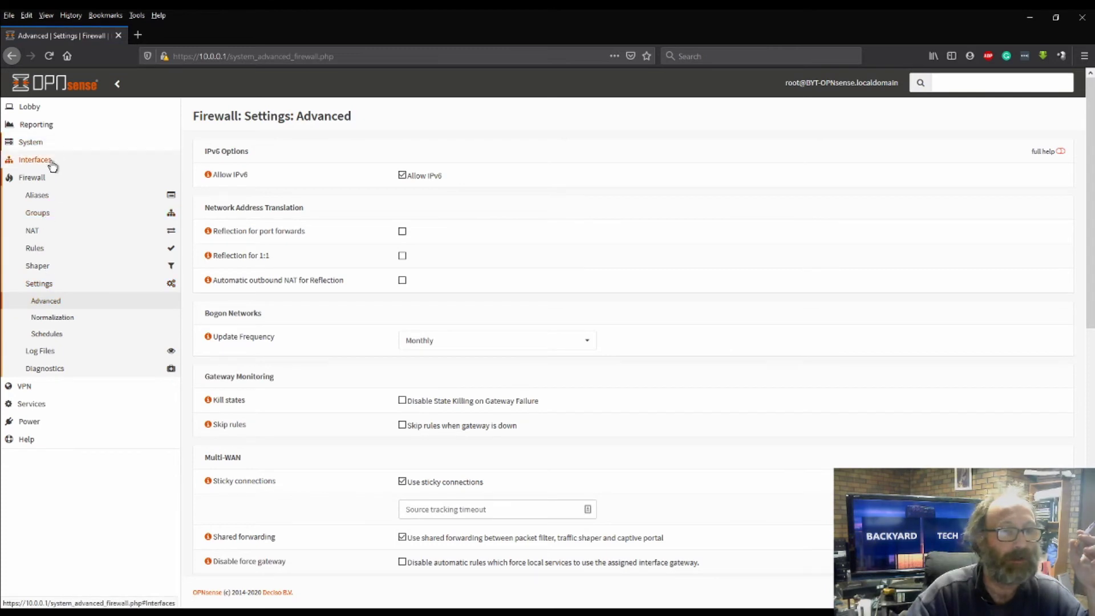
Open System Settings Logging, with default block and pass logging enabled
click(22, 180)
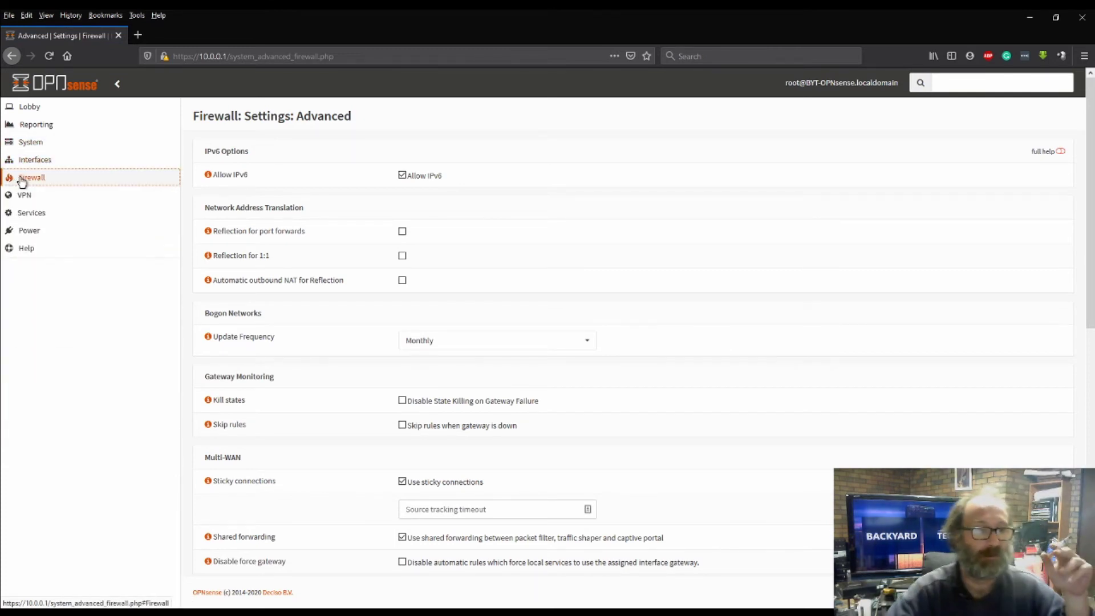
click(27, 141)
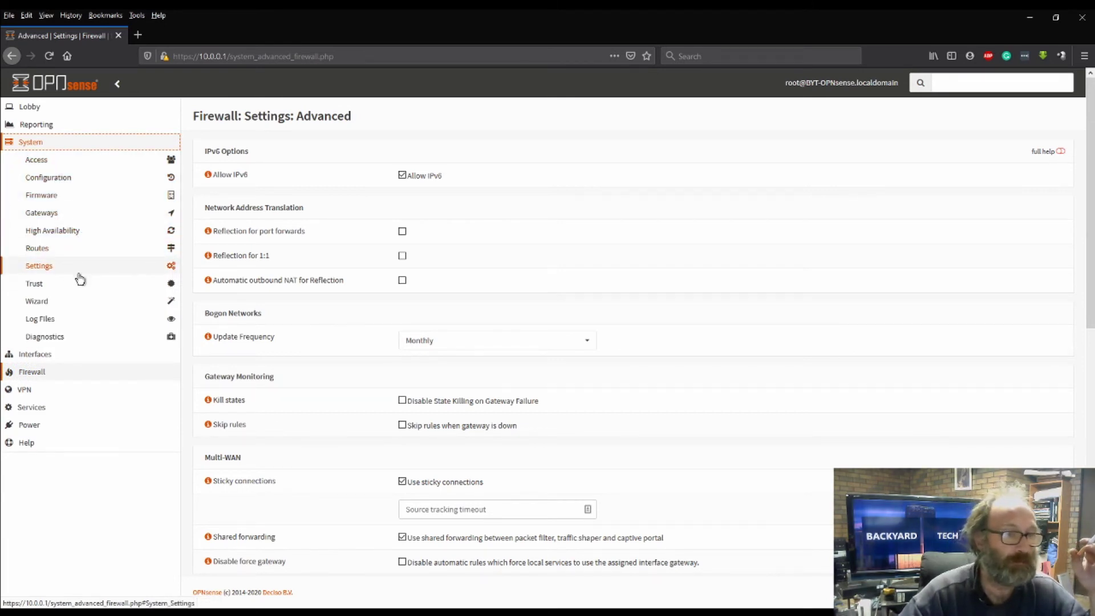
click(78, 273)
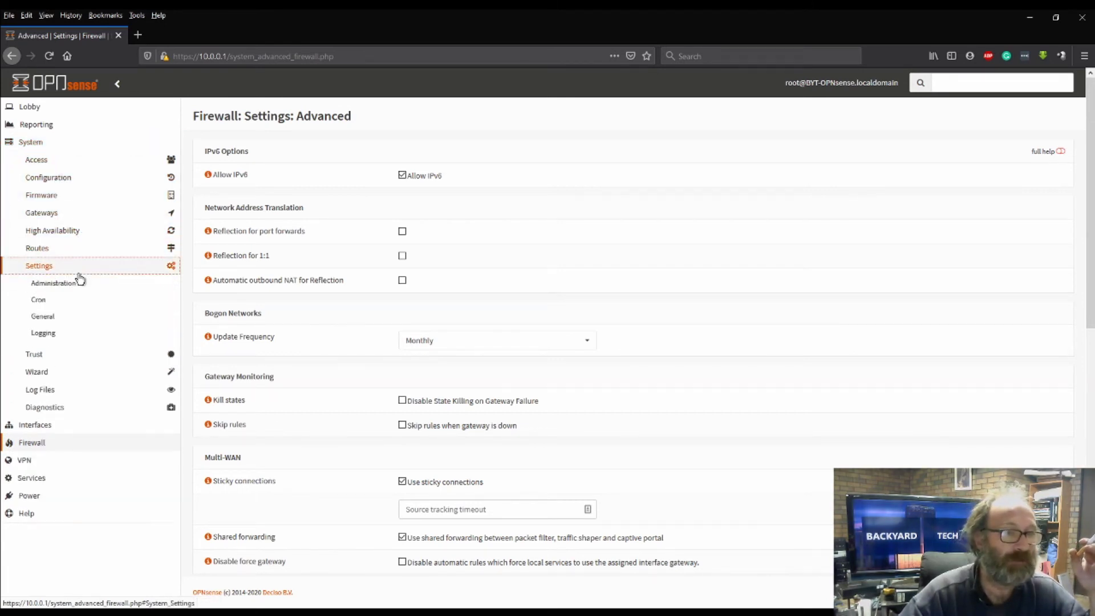
click(61, 334)
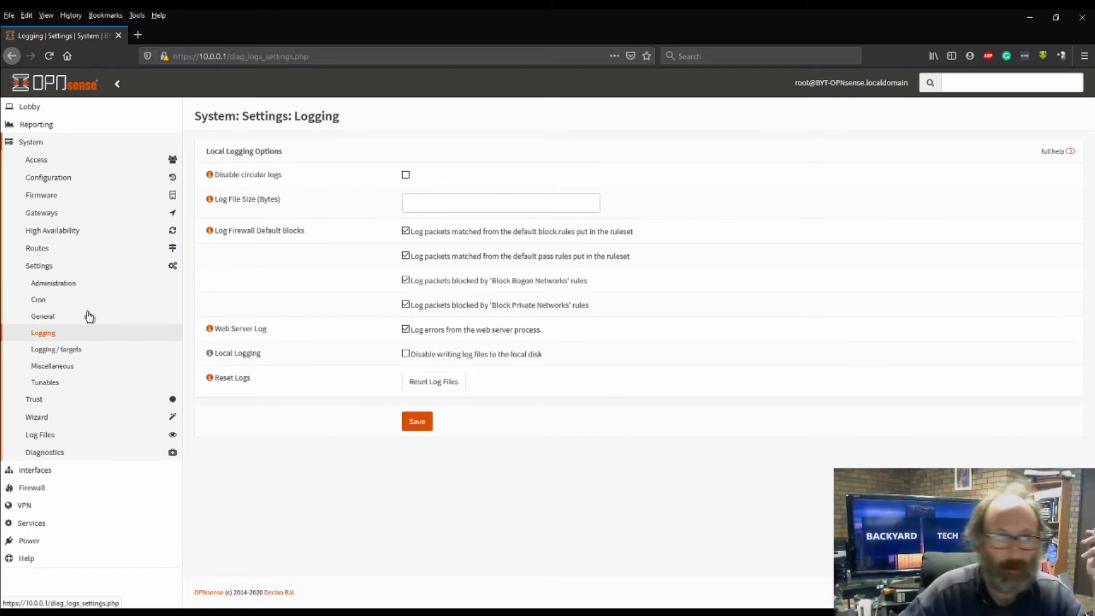
click(34, 107)
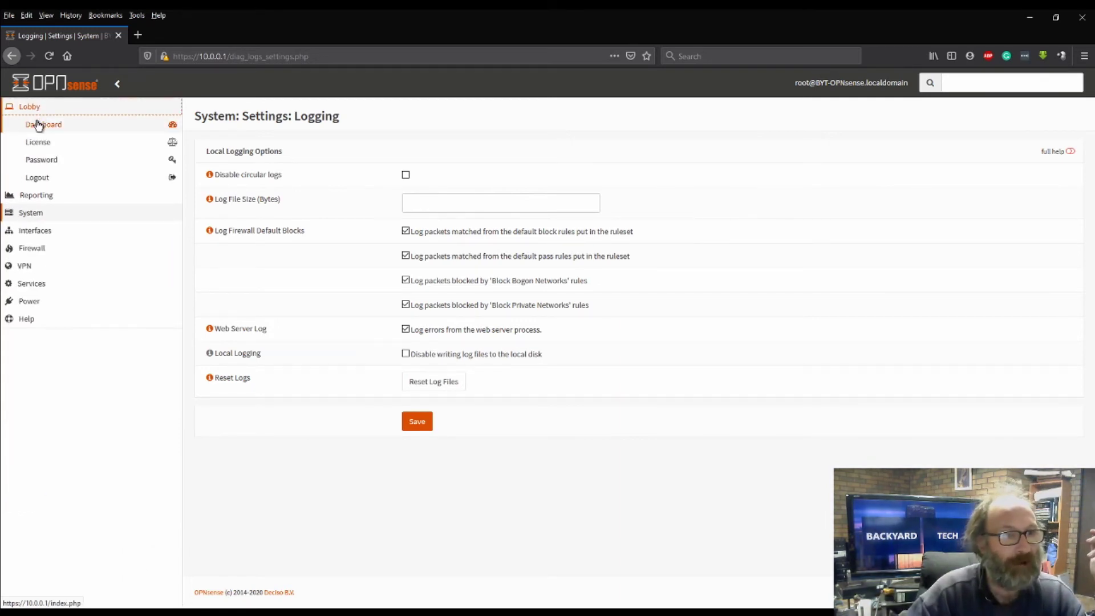
Return to the Lobby dashboard showing 7 days uptime and all services running
click(38, 125)
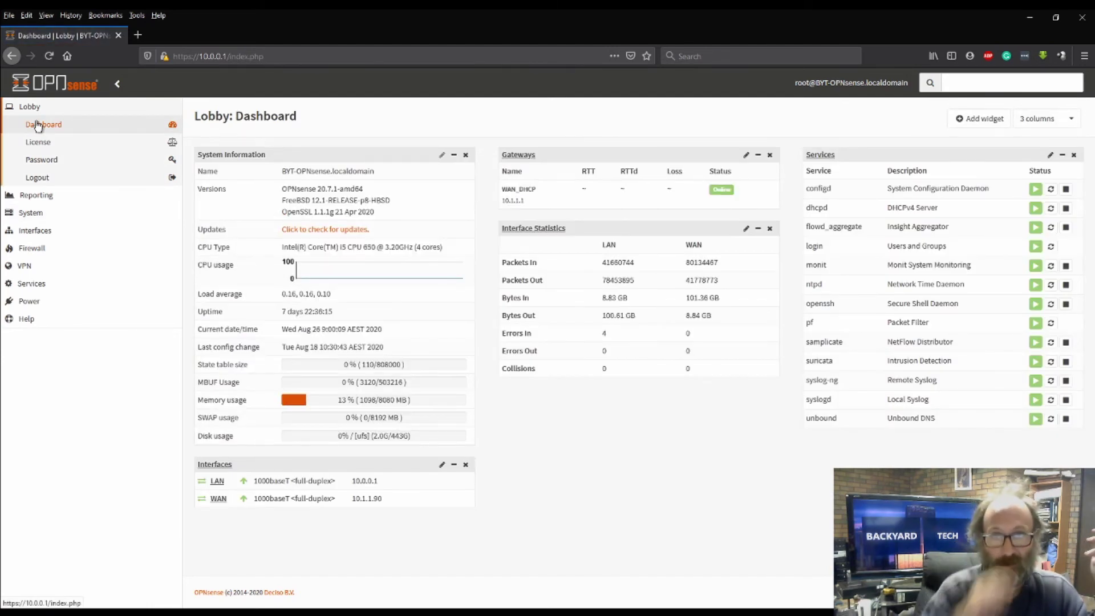